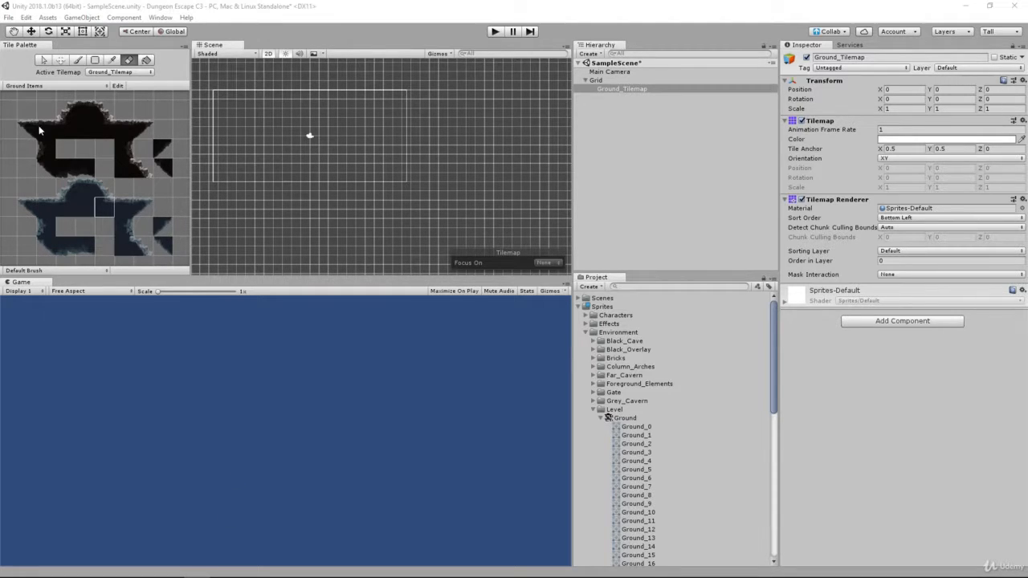
Paint test rows of the black top-edge ground tile across the camera area and box-fill a rectangular block with it
{"action": "left_click", "coordinate": [44, 127]}
{"action": "left_click", "coordinate": [68, 131]}
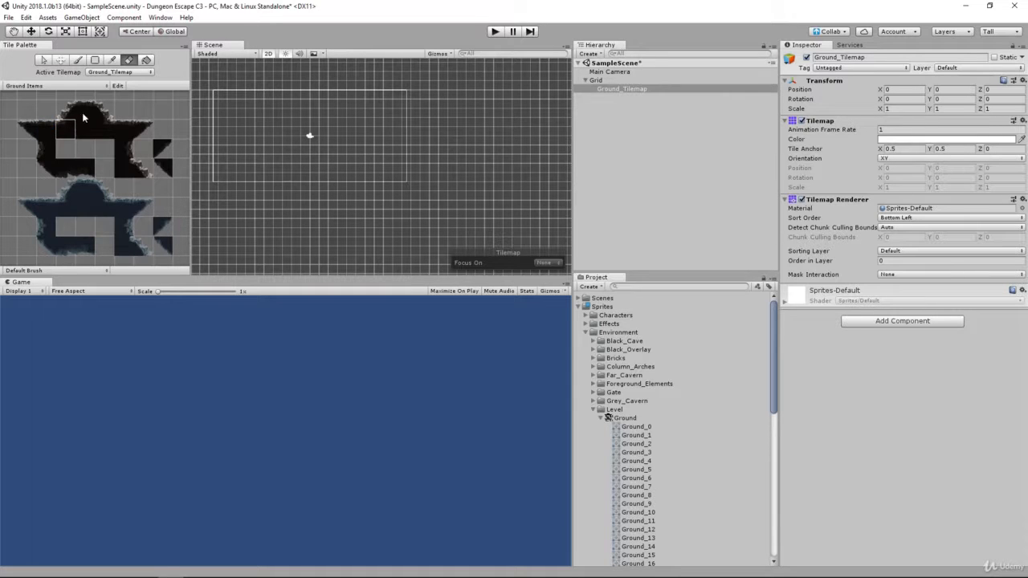
{"action": "left_click", "coordinate": [92, 215]}
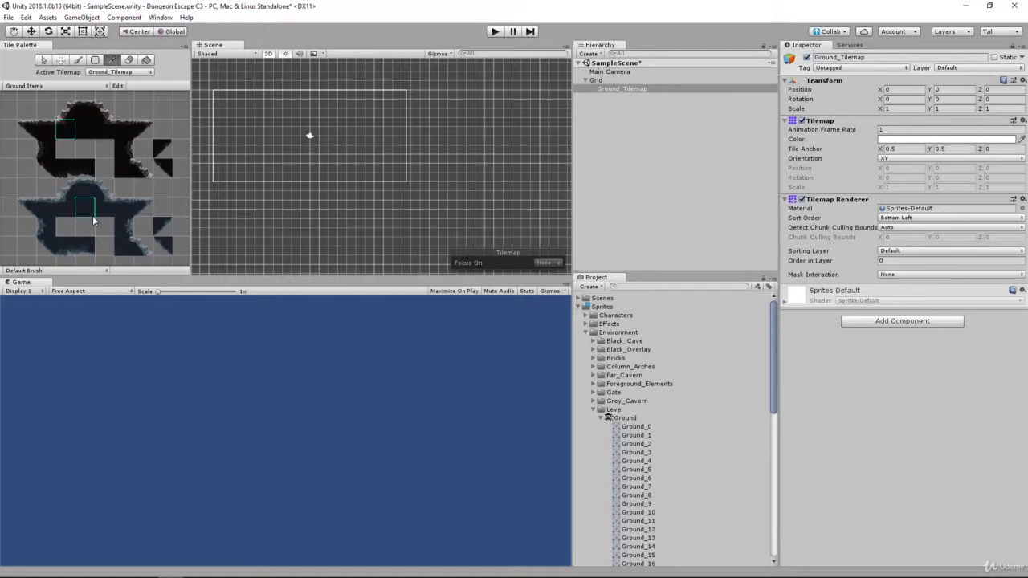
{"action": "left_click", "coordinate": [78, 60]}
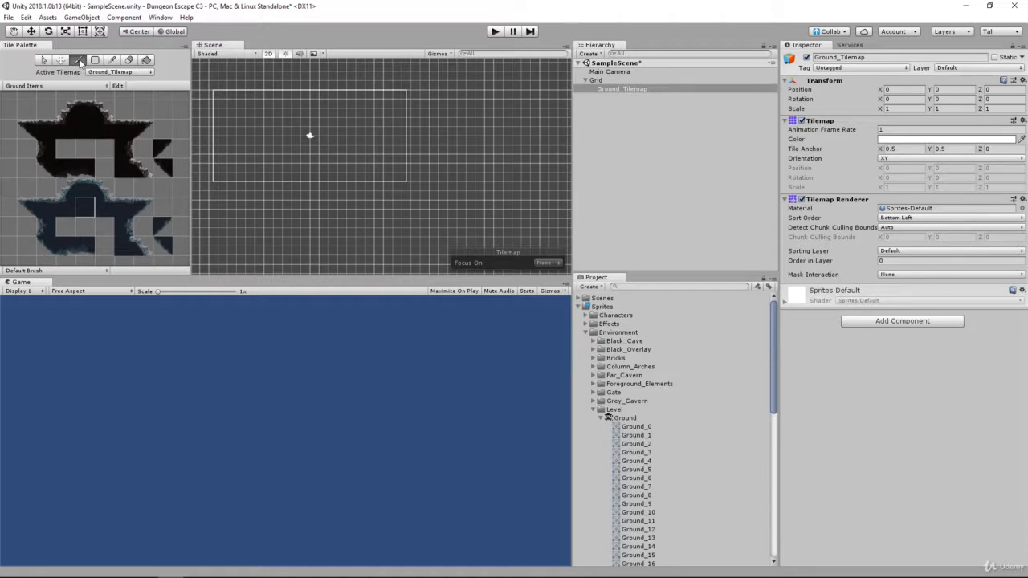
{"action": "left_click", "coordinate": [44, 127]}
{"action": "left_click", "coordinate": [213, 95]}
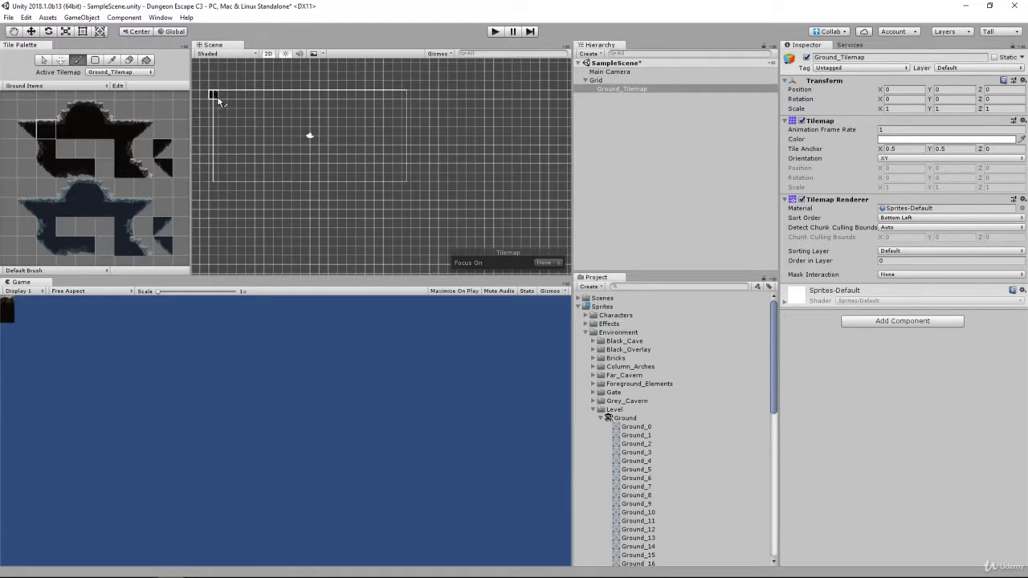
{"action": "mouse_move", "coordinate": [216, 99]}
{"action": "left_mouse_down"}
{"action": "mouse_move", "coordinate": [393, 99]}
{"action": "mouse_move", "coordinate": [406, 103]}
{"action": "mouse_move", "coordinate": [416, 151]}
{"action": "mouse_move", "coordinate": [338, 179]}
{"action": "mouse_move", "coordinate": [227, 181]}
{"action": "mouse_move", "coordinate": [387, 164]}
{"action": "mouse_move", "coordinate": [378, 150]}
{"action": "mouse_move", "coordinate": [248, 137]}
{"action": "mouse_move", "coordinate": [322, 133]}
{"action": "mouse_move", "coordinate": [327, 119]}
{"action": "mouse_move", "coordinate": [291, 132]}
{"action": "left_mouse_up"}
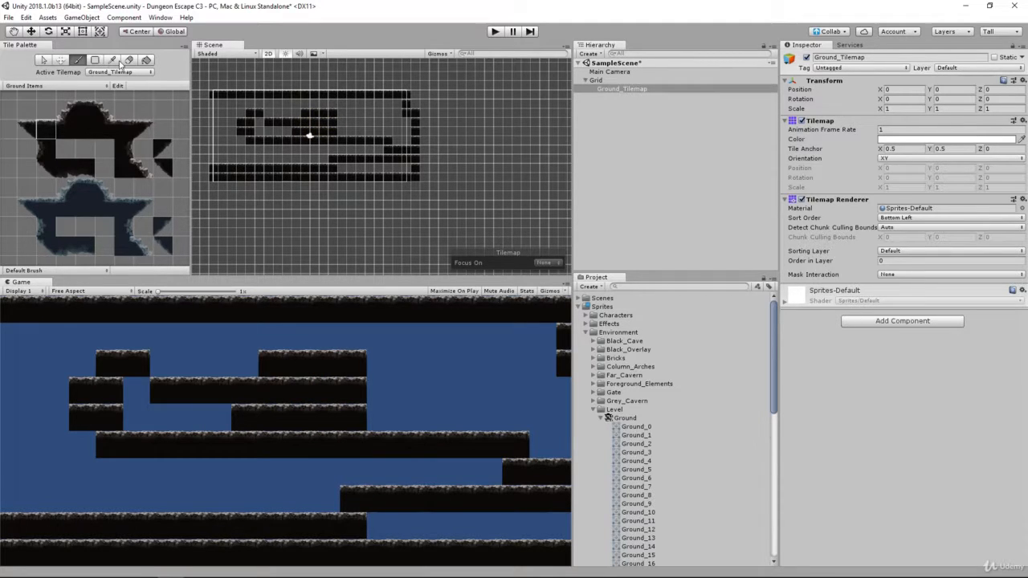
{"action": "left_click", "coordinate": [96, 61]}
{"action": "left_click_drag", "start_coordinate": [220, 104], "coordinate": [283, 146]}
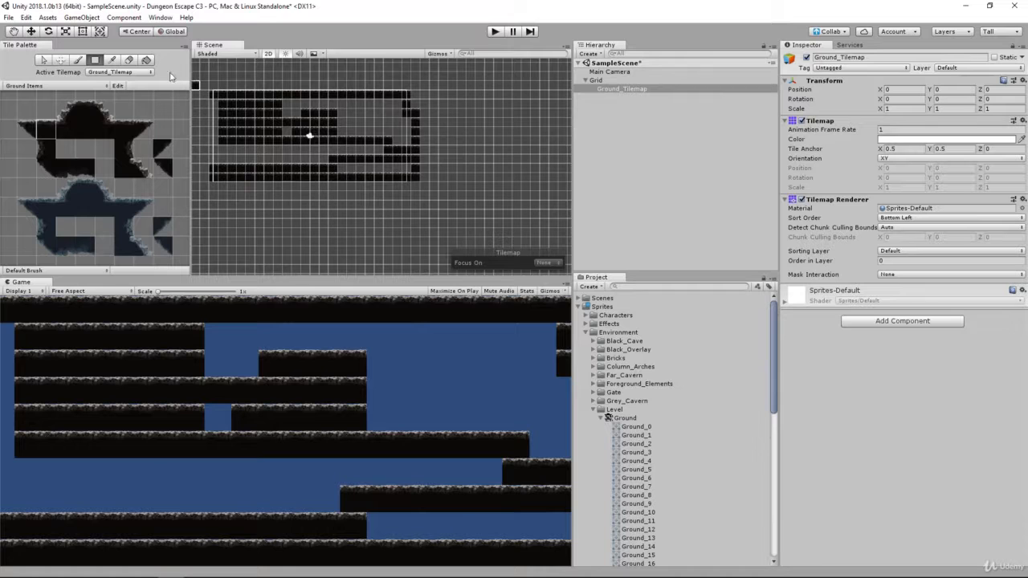
Try flood-filling the painted tiles and the empty pocket with a blue-grey slope tile, undoing the fills
{"action": "left_click", "coordinate": [147, 61]}
{"action": "left_click", "coordinate": [100, 191]}
{"action": "left_click", "coordinate": [296, 149]}
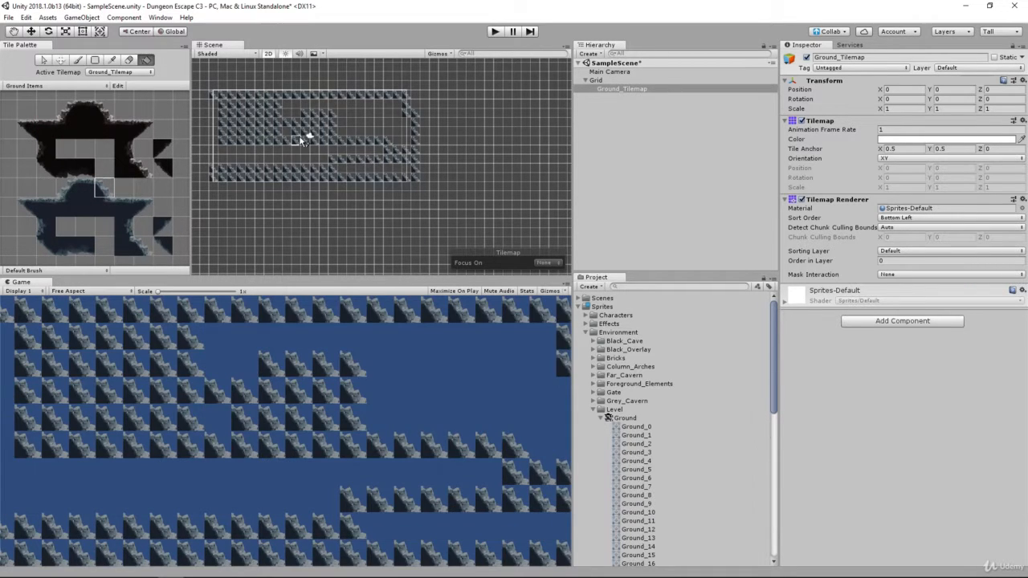
{"action": "key", "text": "ctrl+z"}
{"action": "left_click", "coordinate": [314, 107]}
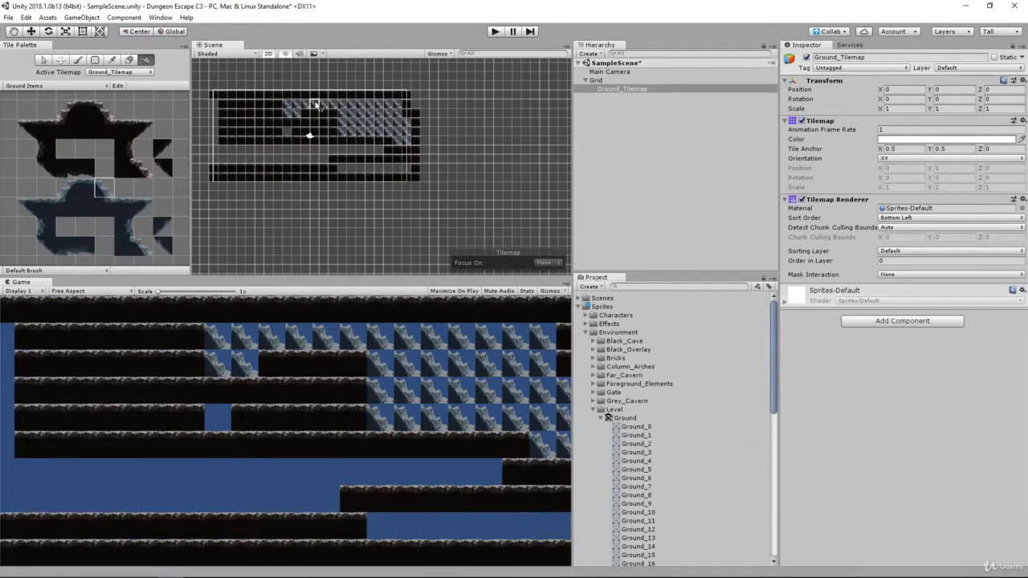
{"action": "left_click", "coordinate": [362, 113]}
{"action": "key", "text": "ctrl+z"}
Erase all the test tiles from the Ground_Tilemap
{"action": "left_click", "coordinate": [129, 60]}
{"action": "mouse_move", "coordinate": [241, 94]}
{"action": "left_mouse_down"}
{"action": "mouse_move", "coordinate": [255, 95]}
{"action": "mouse_move", "coordinate": [235, 103]}
{"action": "mouse_move", "coordinate": [421, 100]}
{"action": "mouse_move", "coordinate": [183, 104]}
{"action": "mouse_move", "coordinate": [420, 126]}
{"action": "mouse_move", "coordinate": [345, 146]}
{"action": "mouse_move", "coordinate": [332, 160]}
{"action": "mouse_move", "coordinate": [448, 187]}
{"action": "mouse_move", "coordinate": [378, 166]}
{"action": "mouse_move", "coordinate": [230, 166]}
{"action": "mouse_move", "coordinate": [326, 160]}
{"action": "mouse_move", "coordinate": [441, 184]}
{"action": "mouse_move", "coordinate": [396, 171]}
{"action": "mouse_move", "coordinate": [406, 99]}
{"action": "mouse_move", "coordinate": [369, 119]}
{"action": "left_mouse_up"}
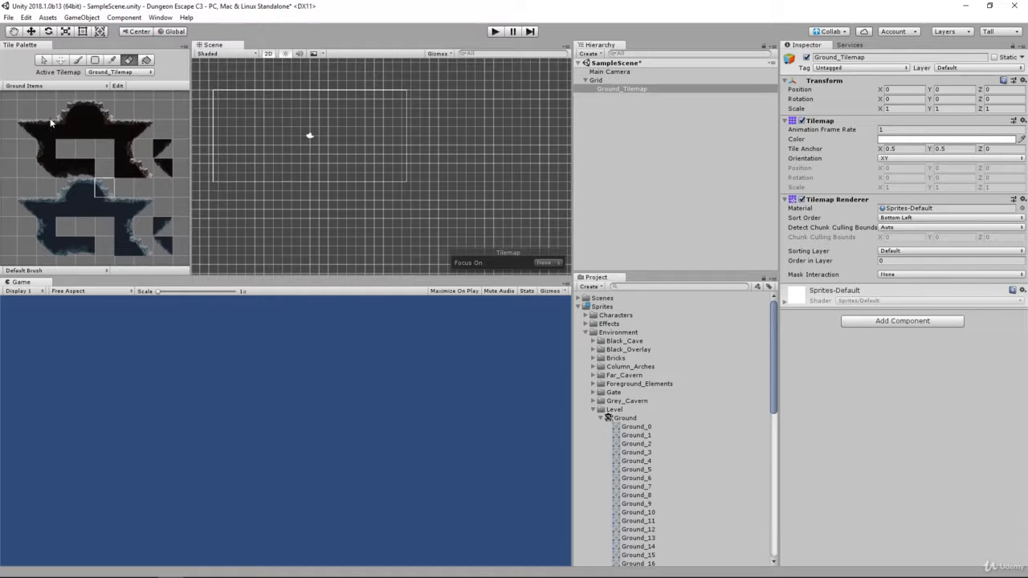
Paint one horizontal row of the black top-edge ground tile across the full width of the camera area, below its middle
{"action": "left_click", "coordinate": [77, 61]}
{"action": "left_click", "coordinate": [46, 129]}
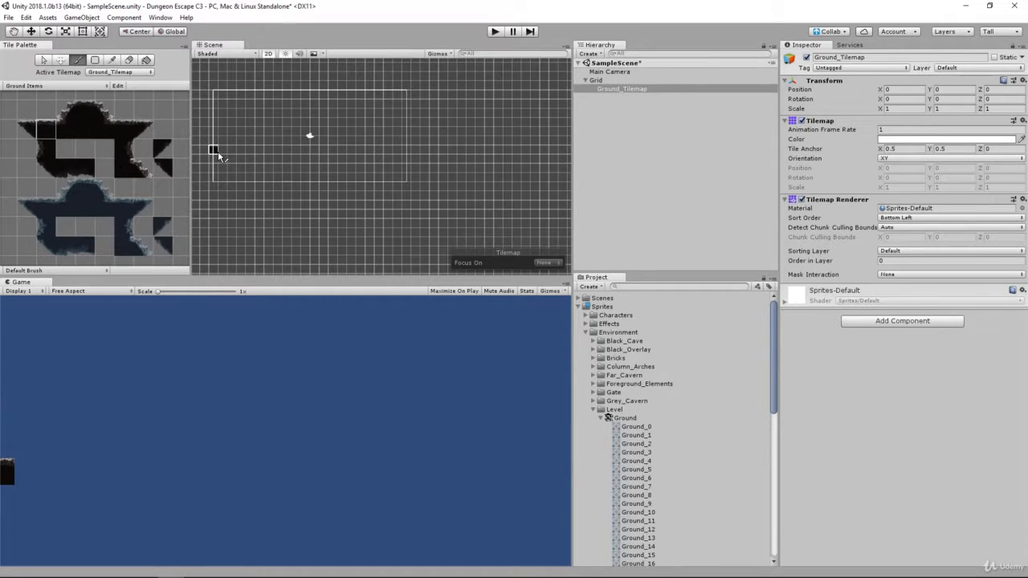
{"action": "left_click_drag", "start_coordinate": [218, 154], "coordinate": [407, 153]}
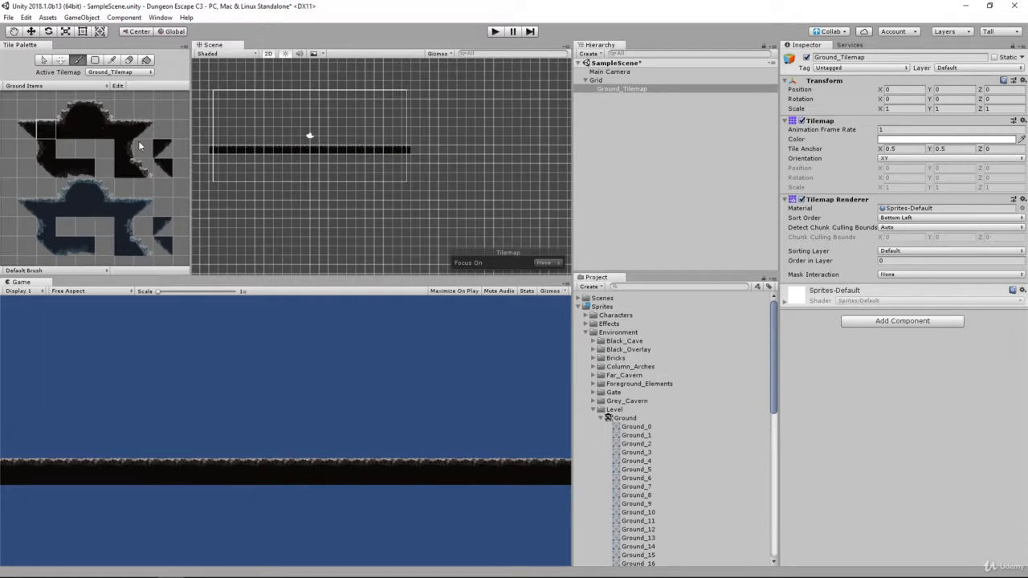
Erase the leftmost tile of the ground row and paint it back with the same top-edge tile
{"action": "left_click", "coordinate": [129, 61]}
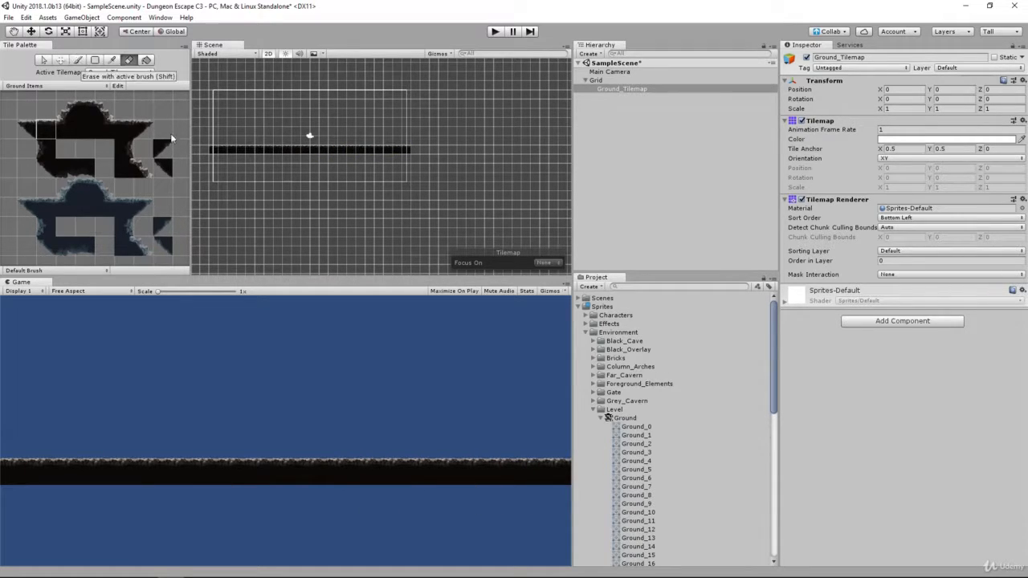
{"action": "left_click", "coordinate": [214, 152]}
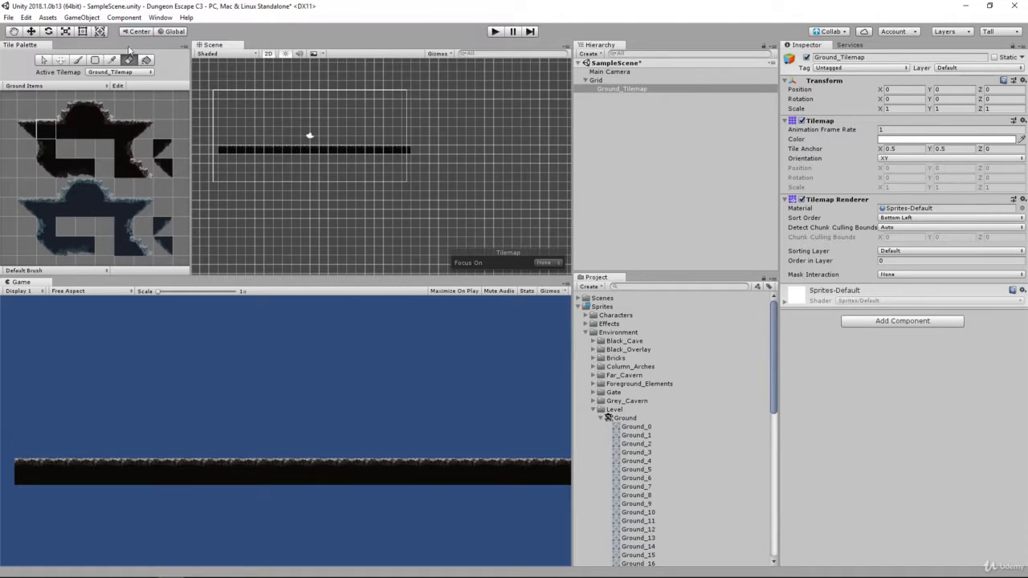
{"action": "left_click", "coordinate": [78, 60]}
{"action": "left_click", "coordinate": [215, 152]}
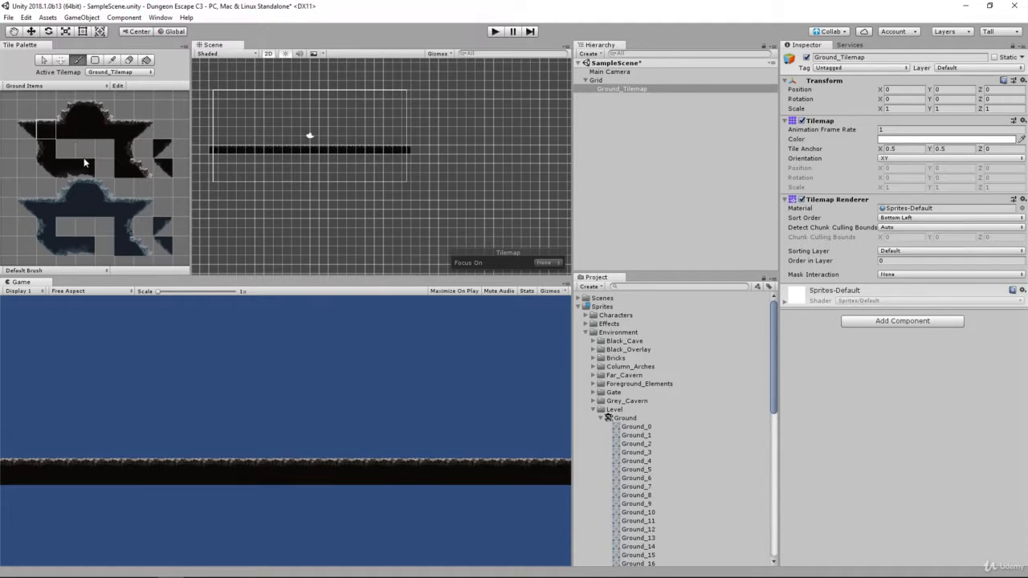
Try a three-tile strip of the black ground as the brush above the row and clear it with the eraser
{"action": "left_click", "coordinate": [83, 129]}
{"action": "left_click", "coordinate": [66, 135]}
{"action": "left_click_drag", "start_coordinate": [66, 135], "coordinate": [108, 138]}
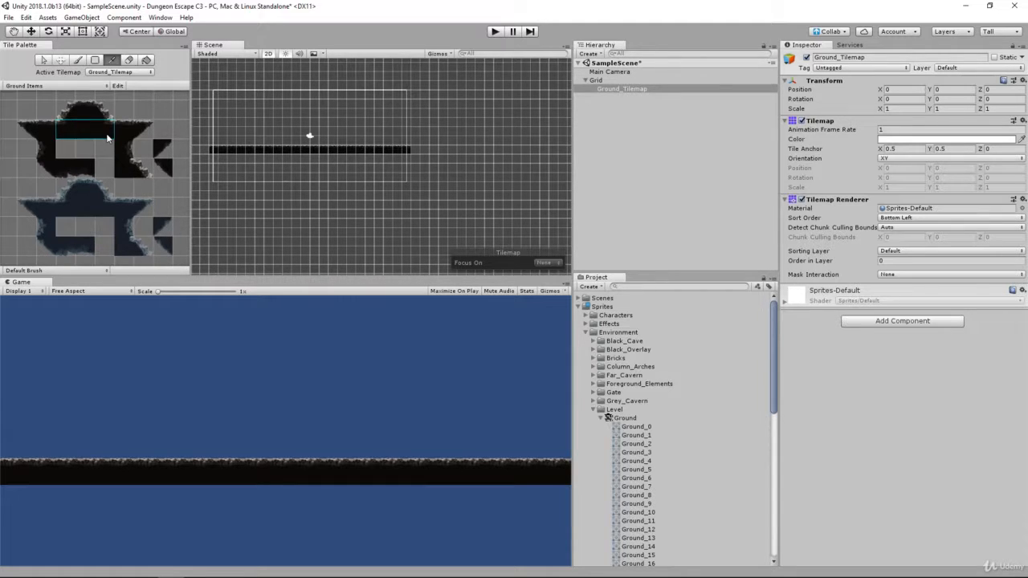
{"action": "left_click", "coordinate": [265, 123]}
{"action": "mouse_move", "coordinate": [301, 125]}
{"action": "left_mouse_down"}
{"action": "mouse_move", "coordinate": [341, 120]}
{"action": "mouse_move", "coordinate": [241, 120]}
{"action": "left_mouse_up"}
{"action": "key", "text": "d"}
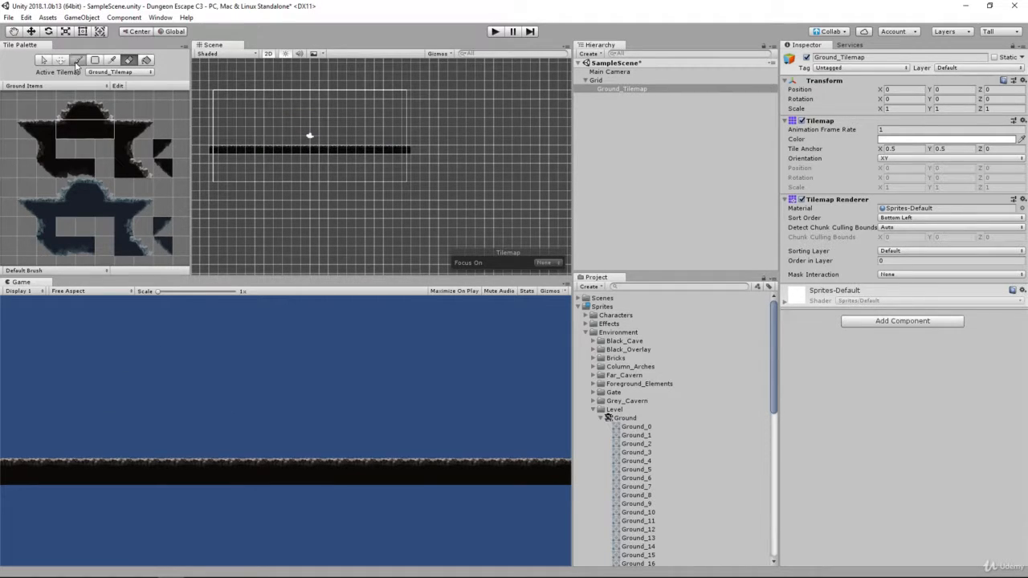
Paint a full-width row of the solid black ground tile directly beneath the top-edge row
{"action": "left_click", "coordinate": [77, 61]}
{"action": "left_click", "coordinate": [82, 130]}
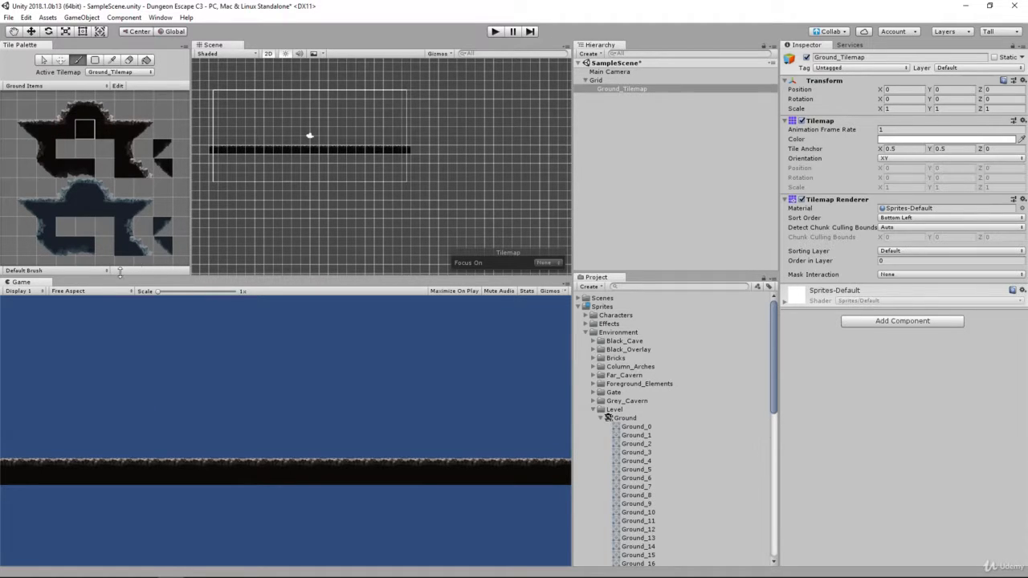
{"action": "left_click", "coordinate": [213, 158]}
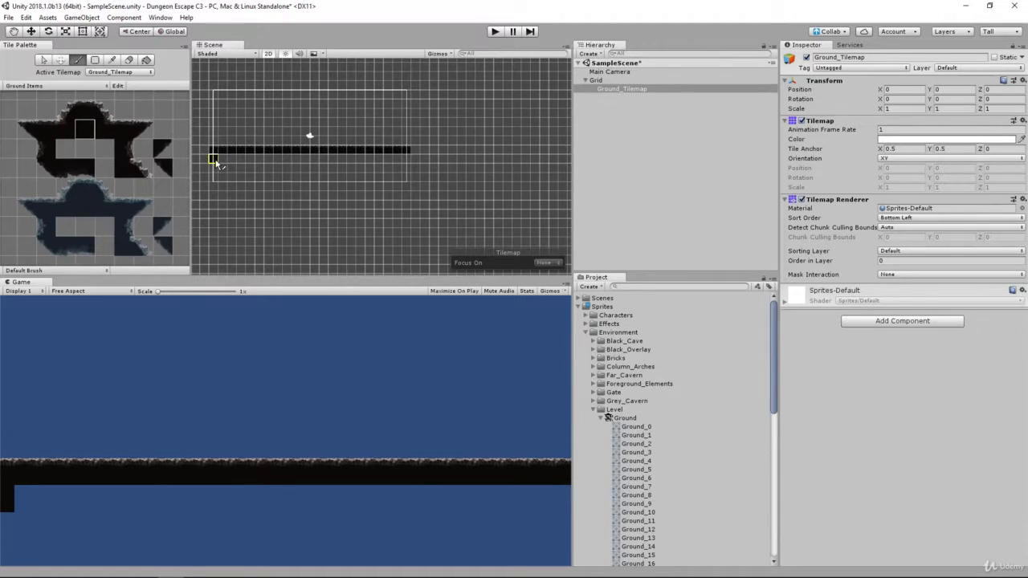
{"action": "left_click_drag", "start_coordinate": [216, 164], "coordinate": [407, 169]}
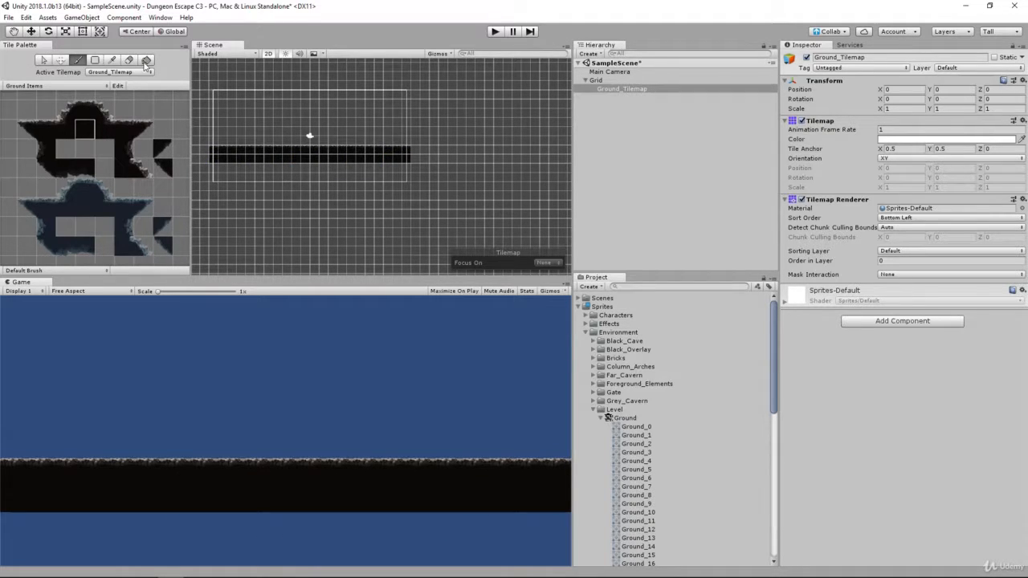
Fill the two remaining rows down to the camera's lower edge with the solid black ground tile
{"action": "left_click", "coordinate": [94, 59]}
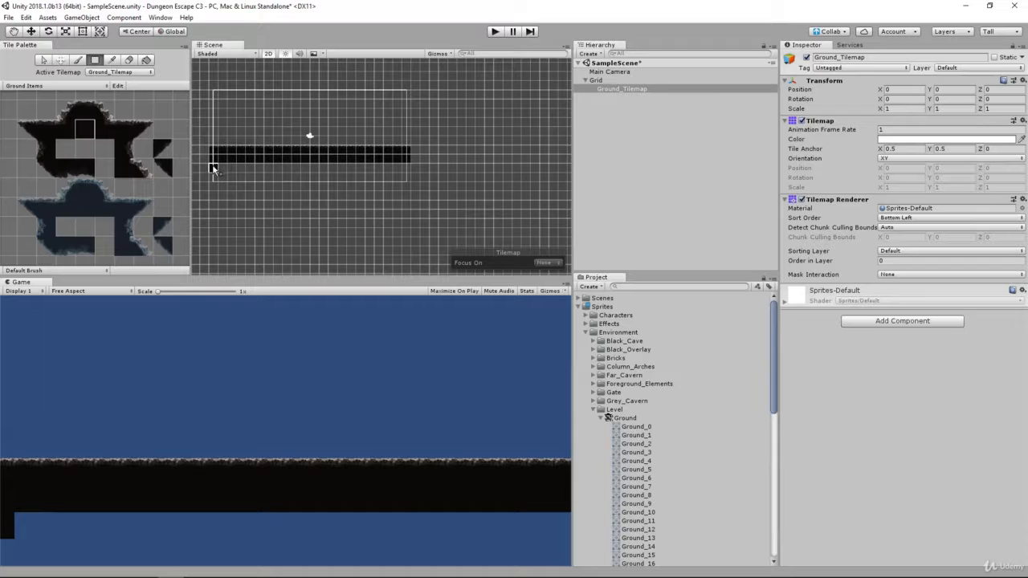
{"action": "left_click_drag", "start_coordinate": [214, 168], "coordinate": [301, 178]}
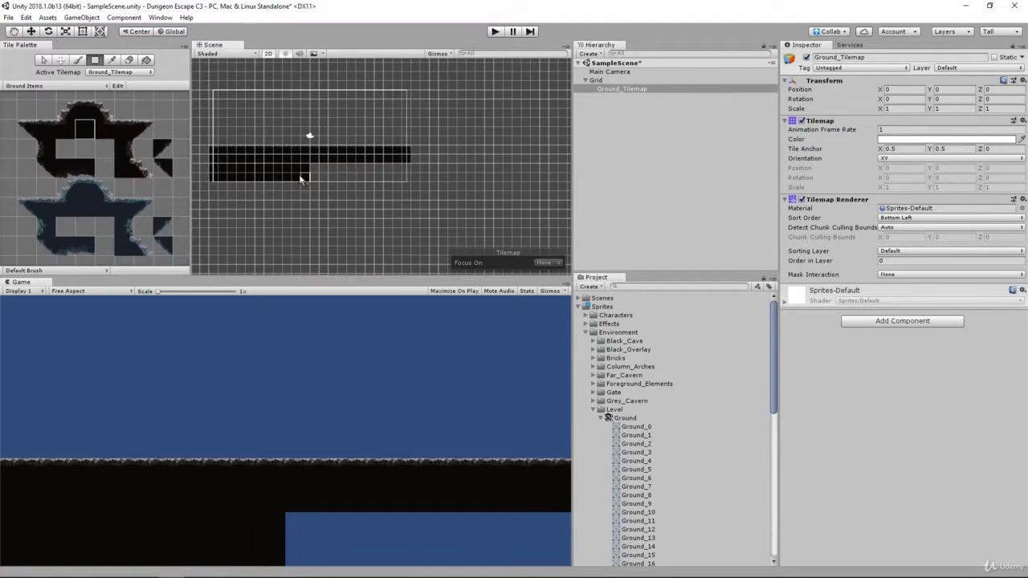
{"action": "left_click", "coordinate": [147, 60]}
{"action": "left_click", "coordinate": [78, 61]}
{"action": "mouse_move", "coordinate": [313, 166]}
{"action": "left_mouse_down"}
{"action": "mouse_move", "coordinate": [358, 173]}
{"action": "mouse_move", "coordinate": [314, 179]}
{"action": "mouse_move", "coordinate": [378, 179]}
{"action": "left_mouse_up"}
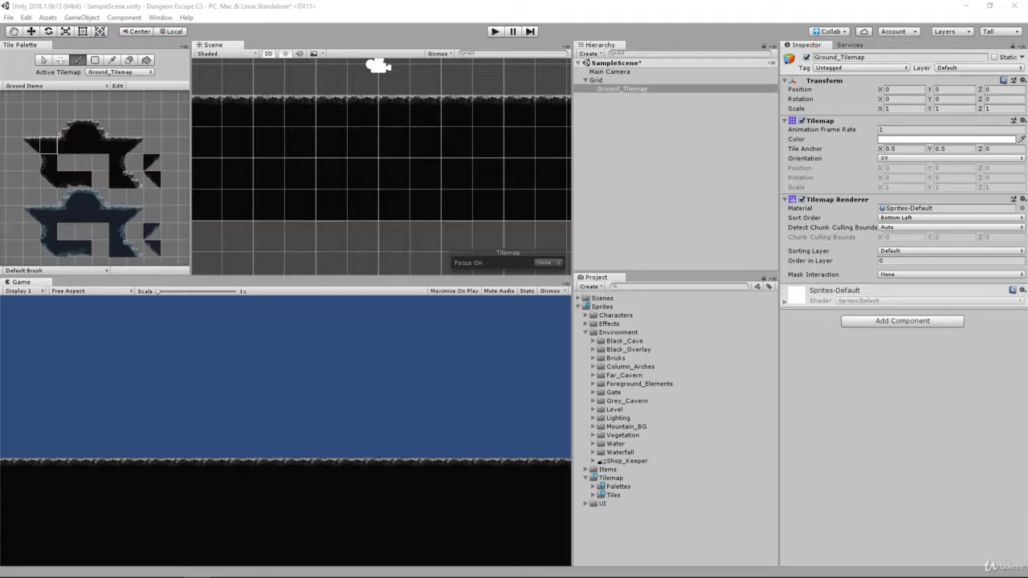
Pick the black right-facing cliff edge as a two-by-three tile block and stamp it into the ground left of the camera's centre
{"action": "left_click", "coordinate": [127, 146]}
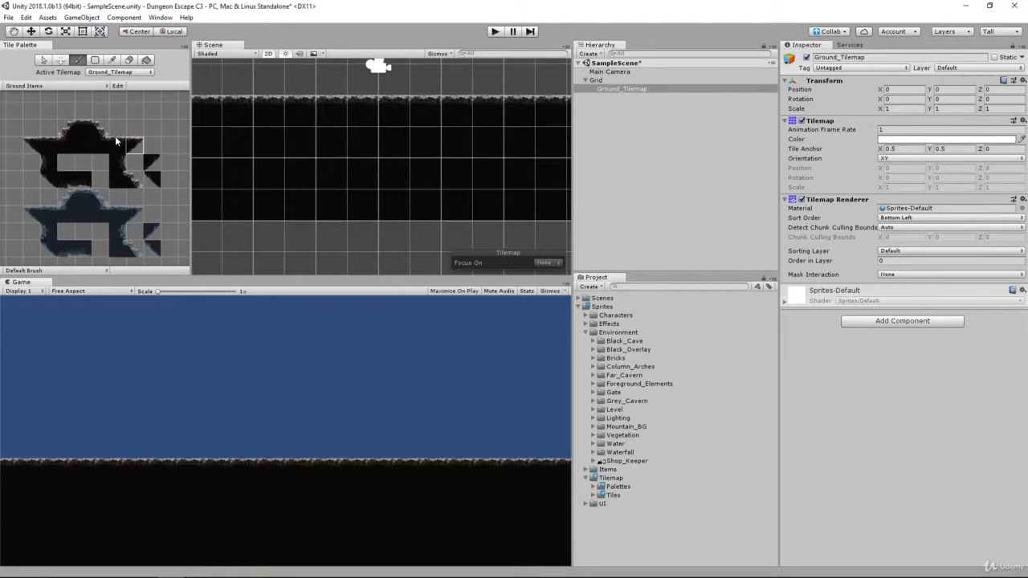
{"action": "left_click", "coordinate": [125, 140]}
{"action": "left_click", "coordinate": [133, 142]}
{"action": "left_click_drag", "start_coordinate": [120, 142], "coordinate": [136, 185]}
{"action": "left_click", "coordinate": [117, 145]}
{"action": "left_click", "coordinate": [75, 60]}
{"action": "left_click", "coordinate": [77, 61]}
{"action": "key", "text": "i"}
{"action": "left_click_drag", "start_coordinate": [129, 151], "coordinate": [130, 172]}
{"action": "scroll", "coordinate": [131, 172], "scroll_direction": "up", "scroll_amount": 5}
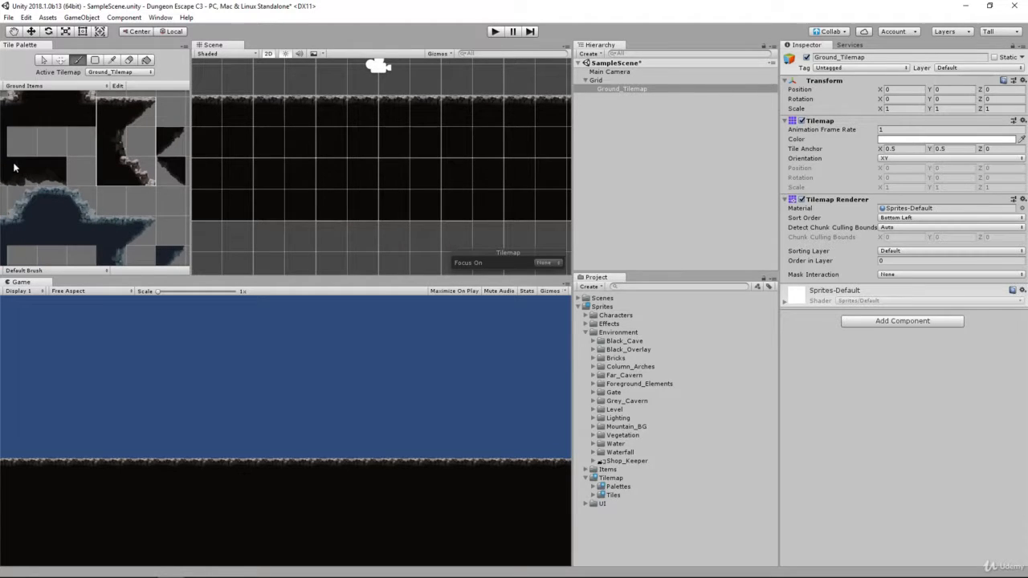
{"action": "scroll", "coordinate": [72, 157], "scroll_direction": "down", "scroll_amount": 2}
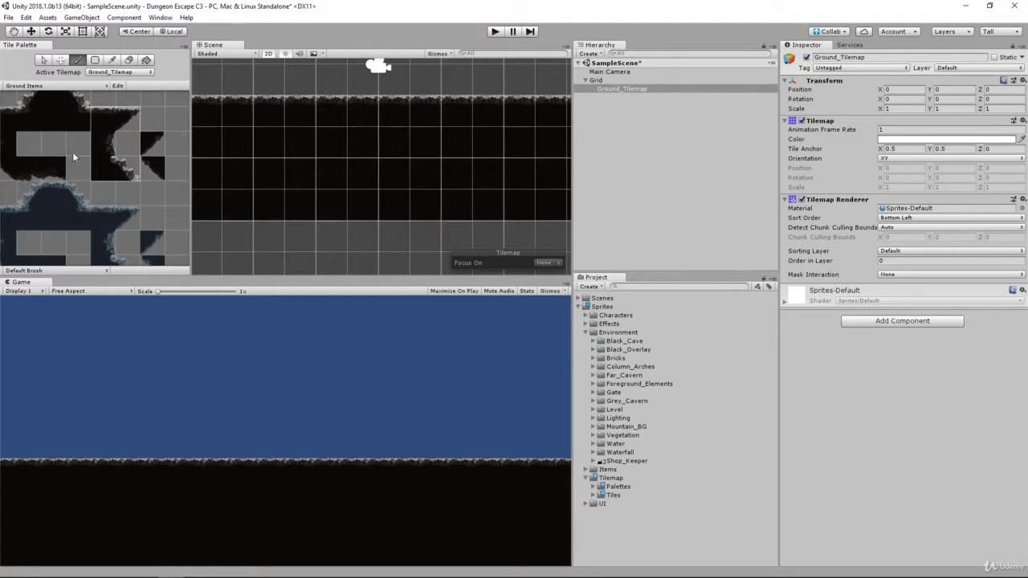
{"action": "left_click", "coordinate": [313, 164]}
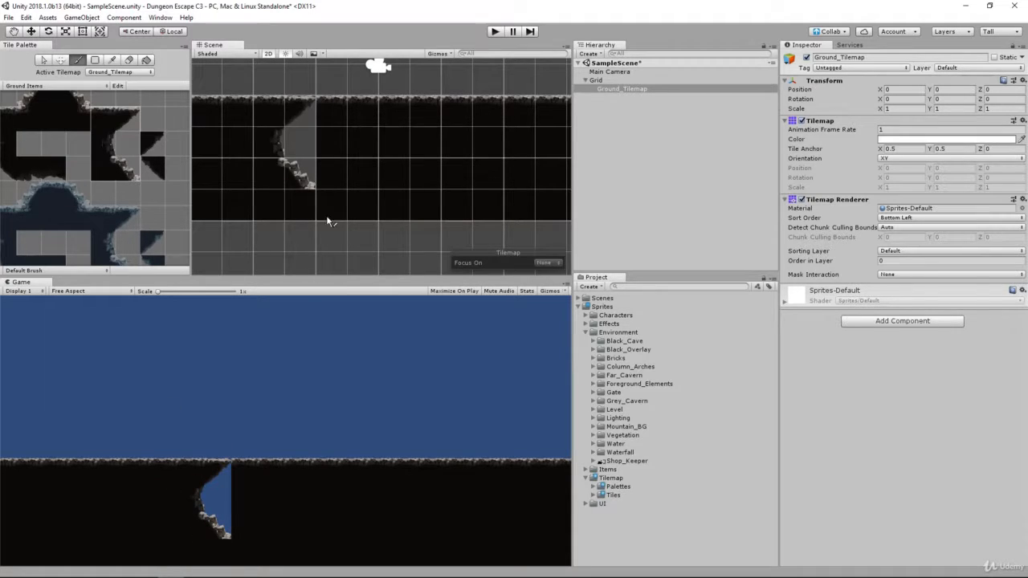
Extend the cliff wall downward by stamping the lower two-by-two block of the black right-facing cliff edge beneath its upper part
{"action": "left_click", "coordinate": [113, 121]}
{"action": "left_click_drag", "start_coordinate": [101, 145], "coordinate": [128, 169]}
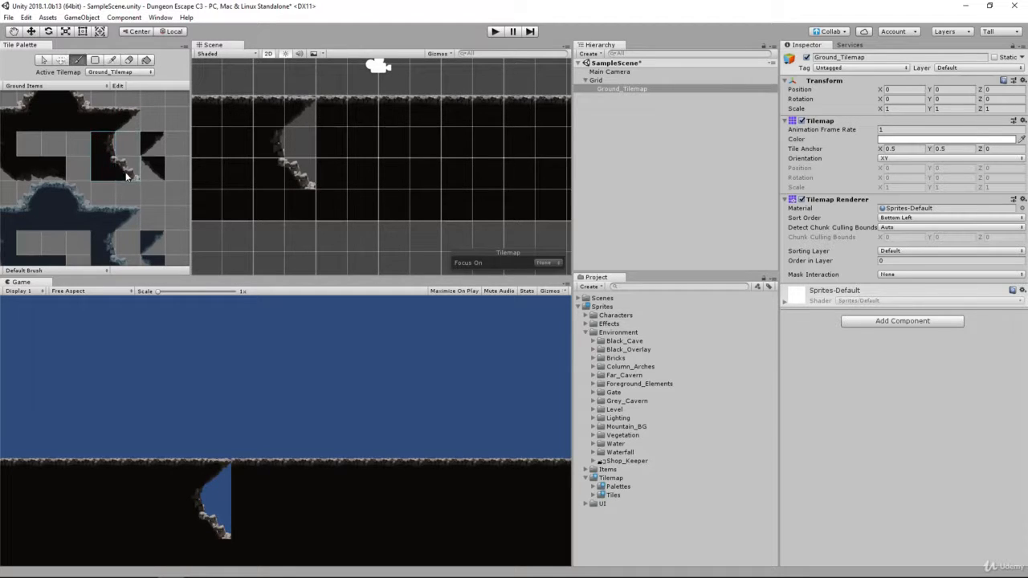
{"action": "left_click", "coordinate": [289, 187]}
{"action": "left_click", "coordinate": [289, 227]}
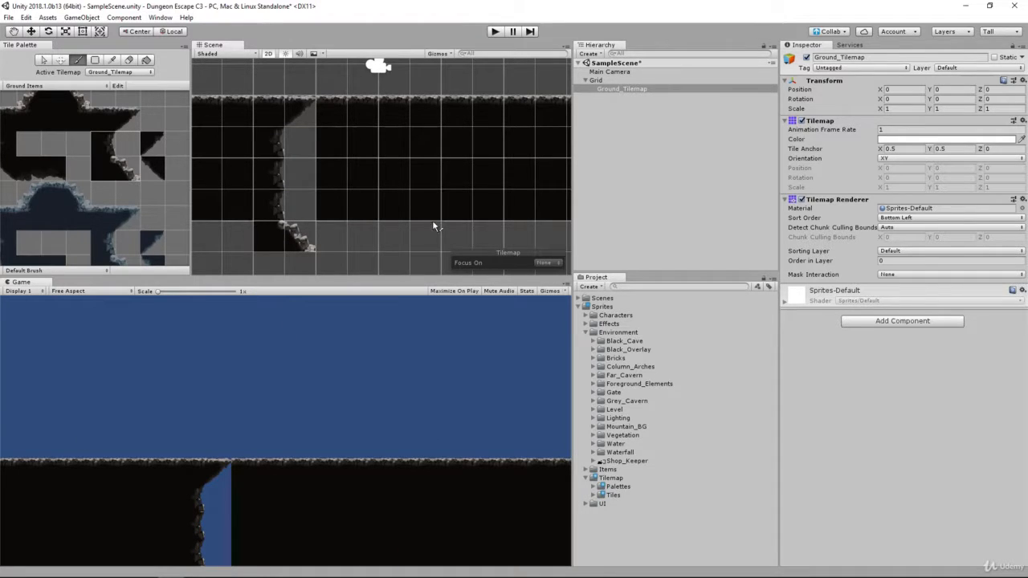
Erase the two columns of ground tiles immediately right of the cliff wall to open a gap
{"action": "scroll", "coordinate": [396, 270], "scroll_direction": "down", "scroll_amount": 5}
{"action": "scroll", "coordinate": [396, 269], "scroll_direction": "up", "scroll_amount": 6}
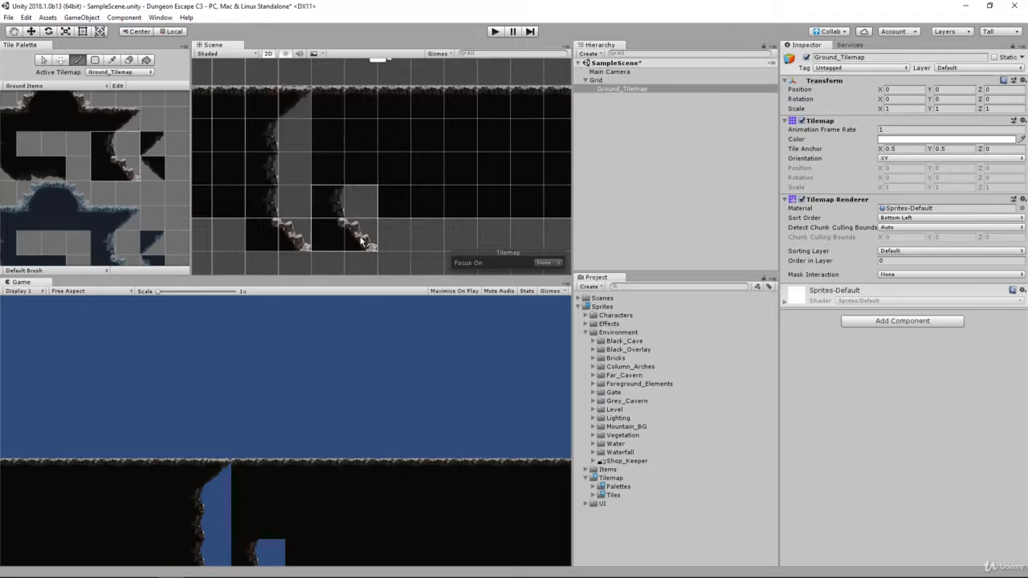
{"action": "scroll", "coordinate": [104, 138], "scroll_direction": "down", "scroll_amount": 4}
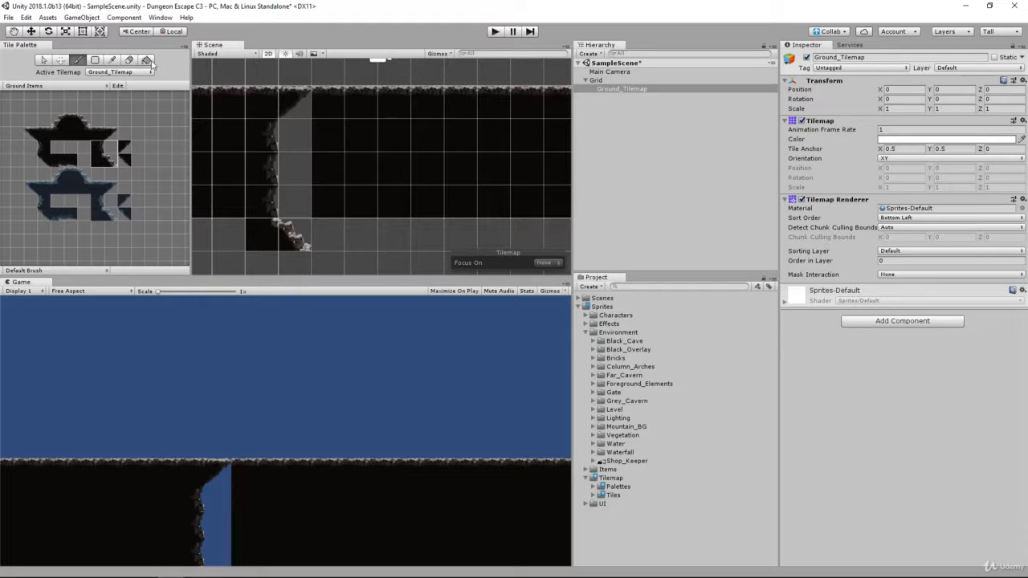
{"action": "left_click", "coordinate": [127, 61]}
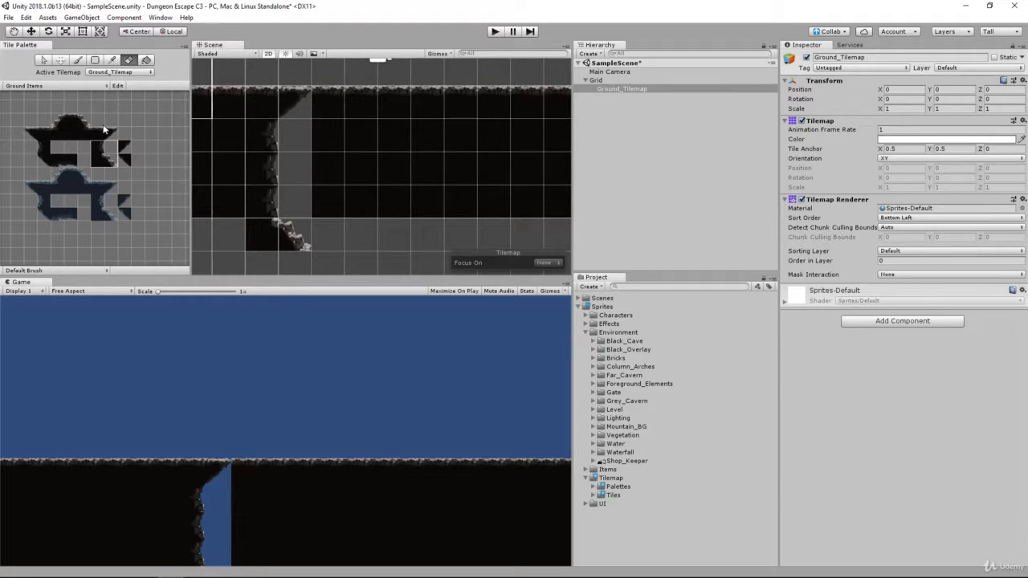
{"action": "left_click", "coordinate": [327, 106]}
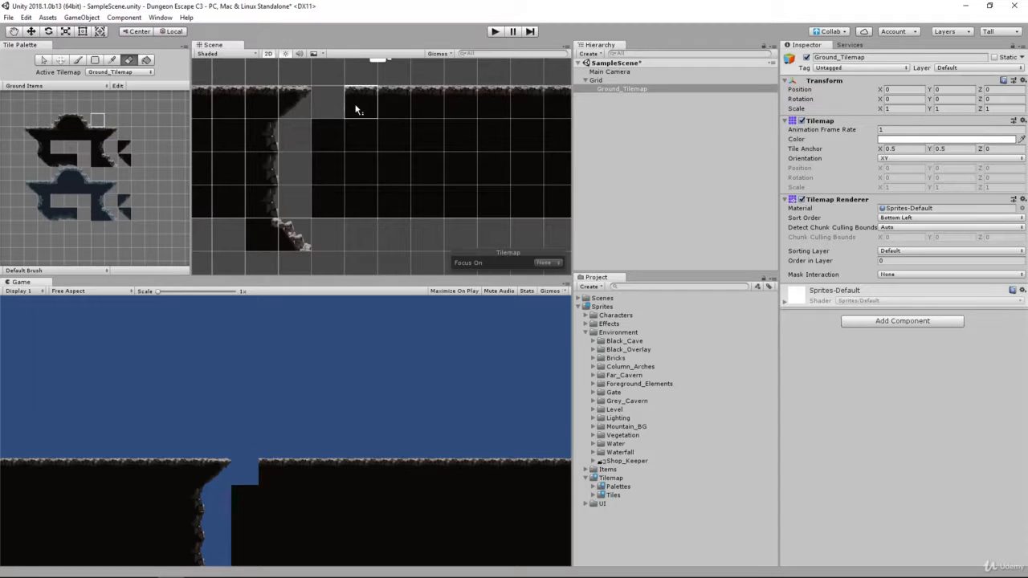
{"action": "left_click", "coordinate": [358, 109]}
{"action": "mouse_move", "coordinate": [356, 110]}
{"action": "left_mouse_down"}
{"action": "mouse_move", "coordinate": [340, 168]}
{"action": "mouse_move", "coordinate": [358, 191]}
{"action": "mouse_move", "coordinate": [326, 200]}
{"action": "left_mouse_up"}
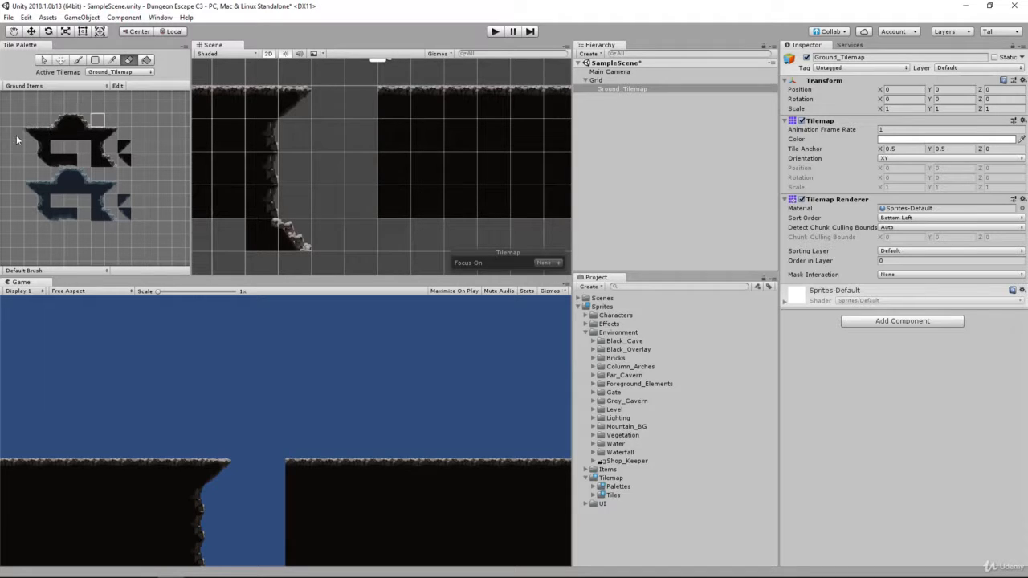
Pick the black left-facing cliff edge as a two-by-two tile block and stamp it onto the gap's right-hand ground edge
{"action": "scroll", "coordinate": [31, 138], "scroll_direction": "up", "scroll_amount": 5}
{"action": "scroll", "coordinate": [32, 128], "scroll_direction": "down", "scroll_amount": 4}
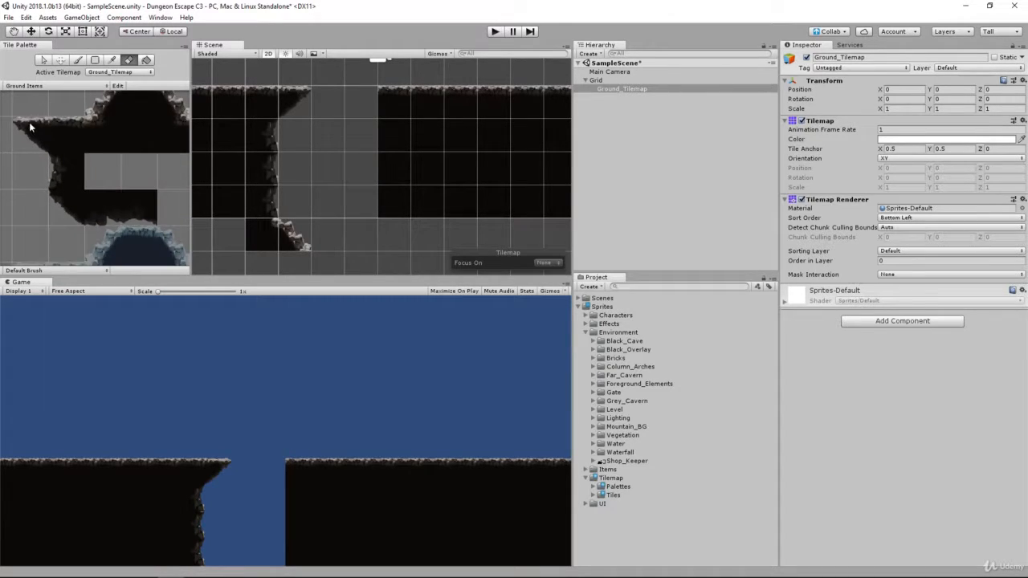
{"action": "left_click_drag", "start_coordinate": [8, 111], "coordinate": [49, 170]}
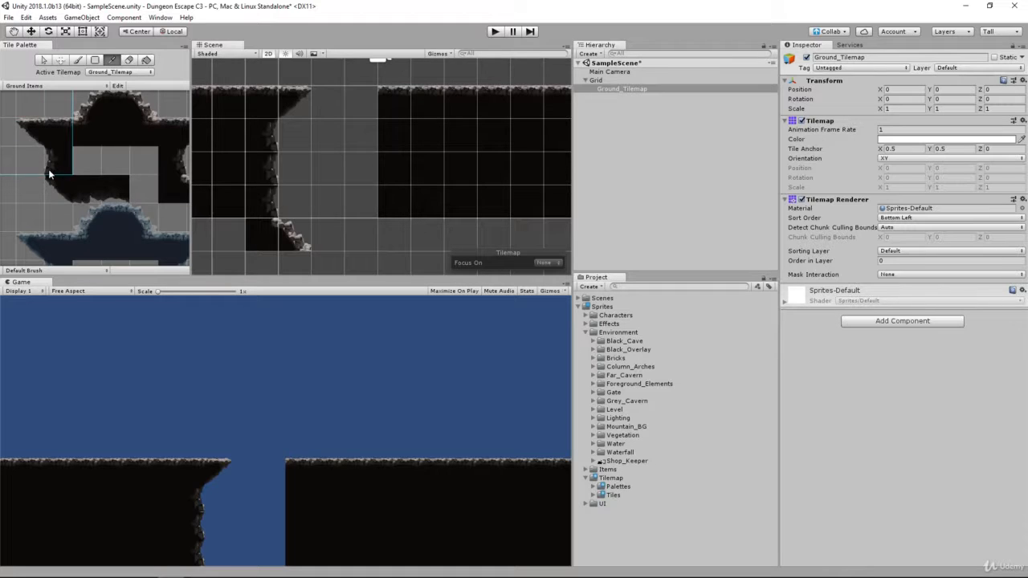
{"action": "scroll", "coordinate": [42, 126], "scroll_direction": "down", "scroll_amount": 2}
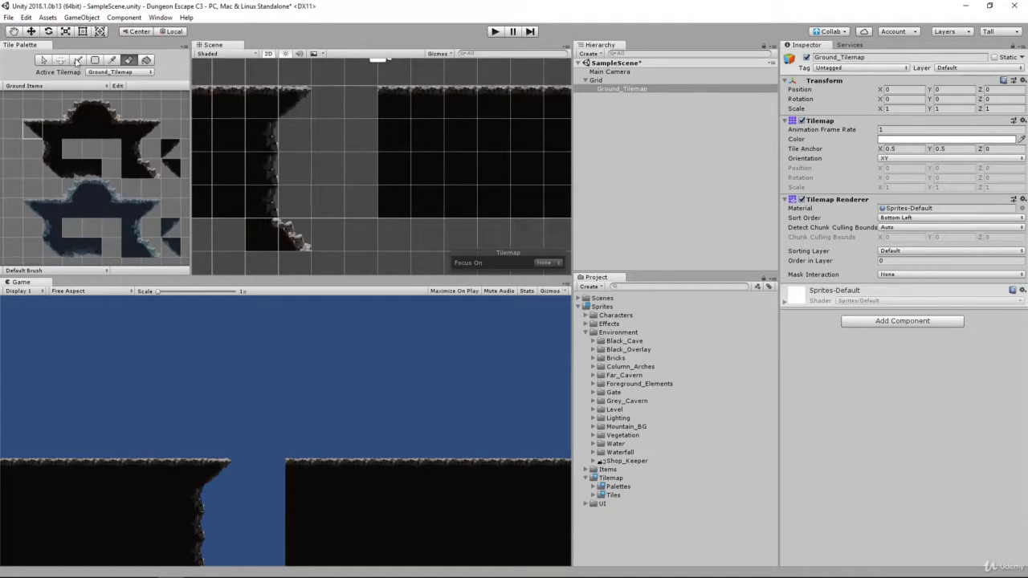
{"action": "left_click", "coordinate": [32, 130]}
{"action": "left_click_drag", "start_coordinate": [31, 128], "coordinate": [52, 146]}
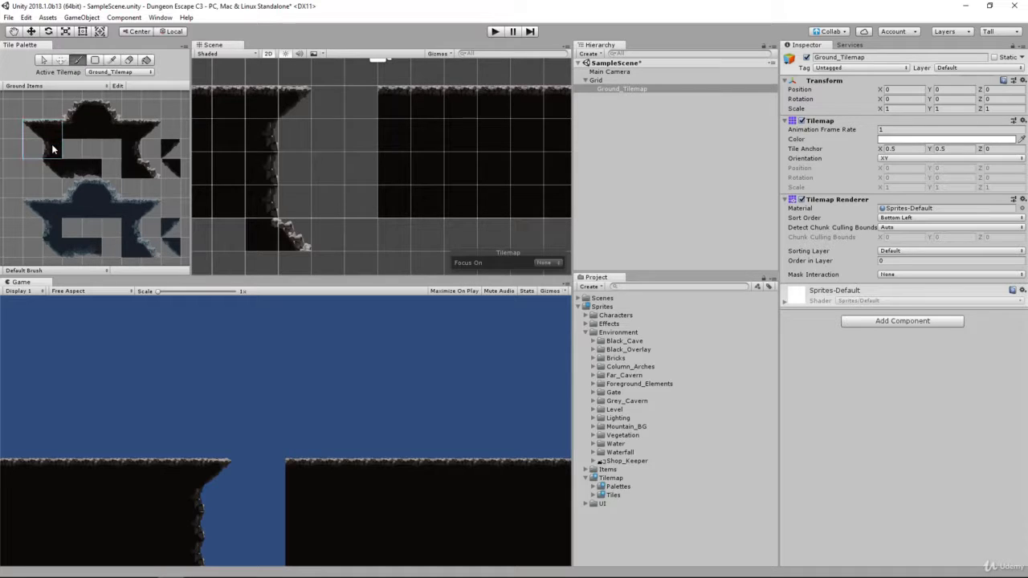
{"action": "left_click", "coordinate": [412, 143]}
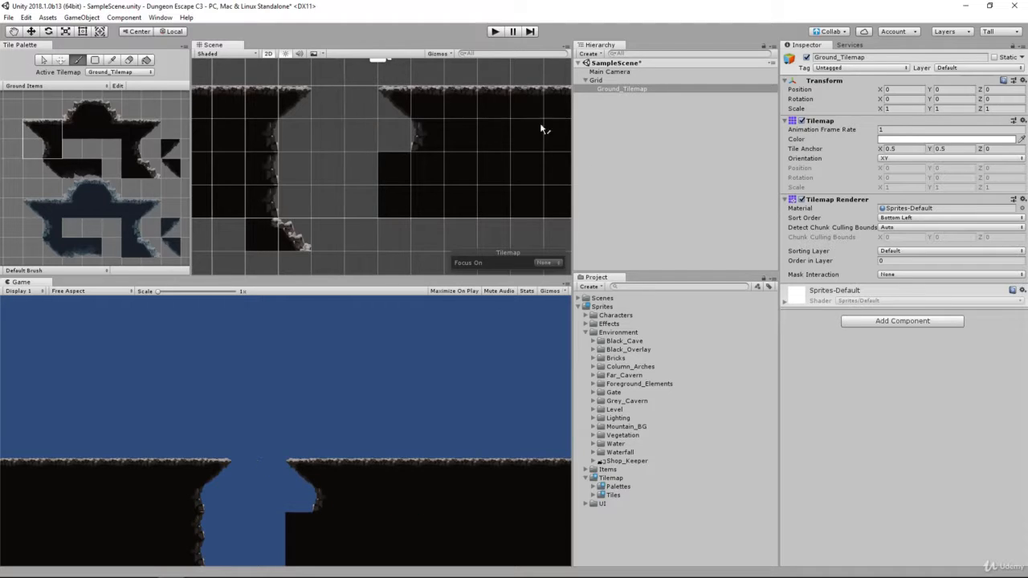
Extend the gap's right cliff wall downward with the single left-facing wall tile and erase the black tiles left over inside the gap
{"action": "left_click", "coordinate": [53, 149]}
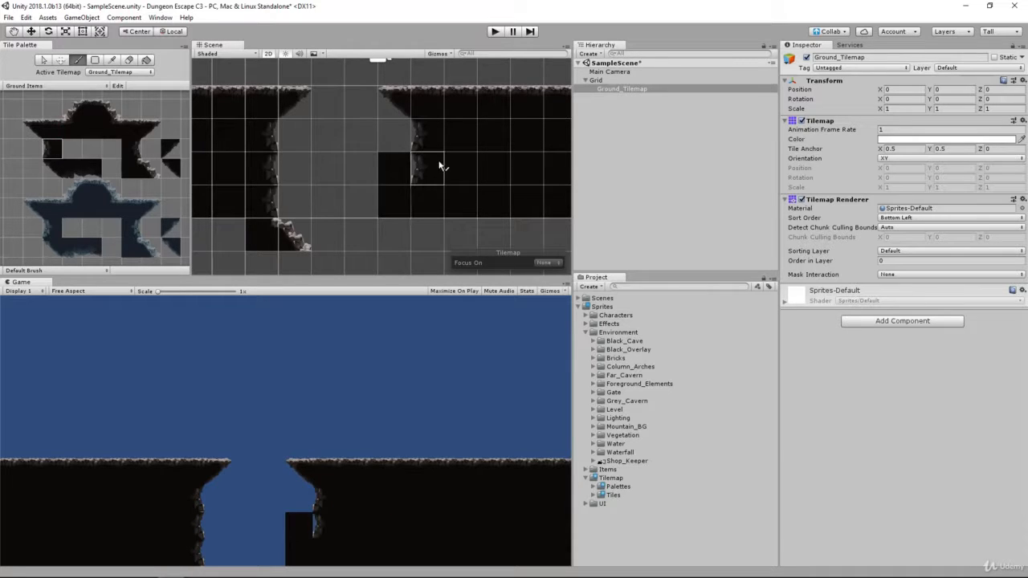
{"action": "left_click", "coordinate": [425, 168]}
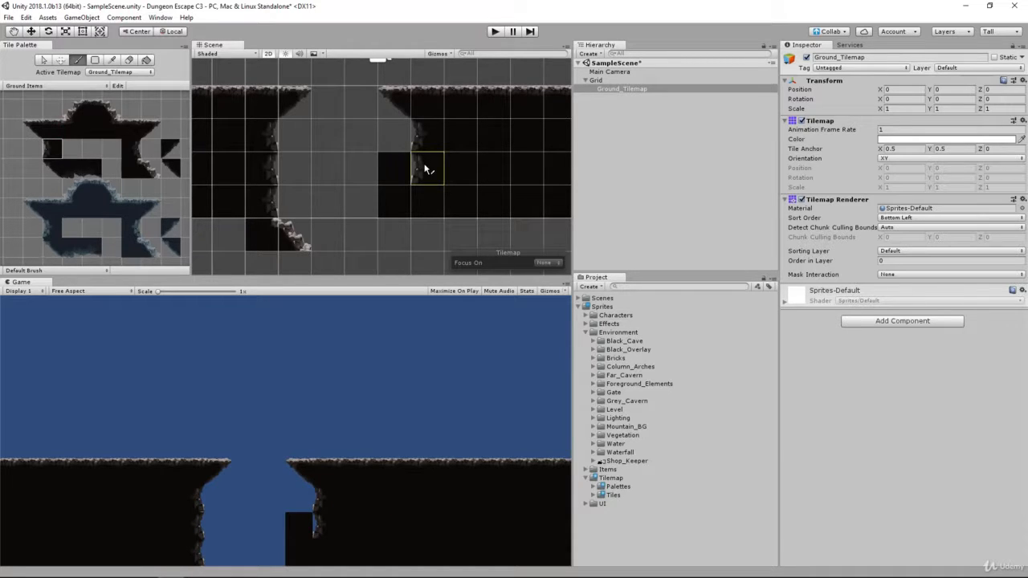
{"action": "left_click", "coordinate": [431, 209]}
{"action": "left_click", "coordinate": [429, 233]}
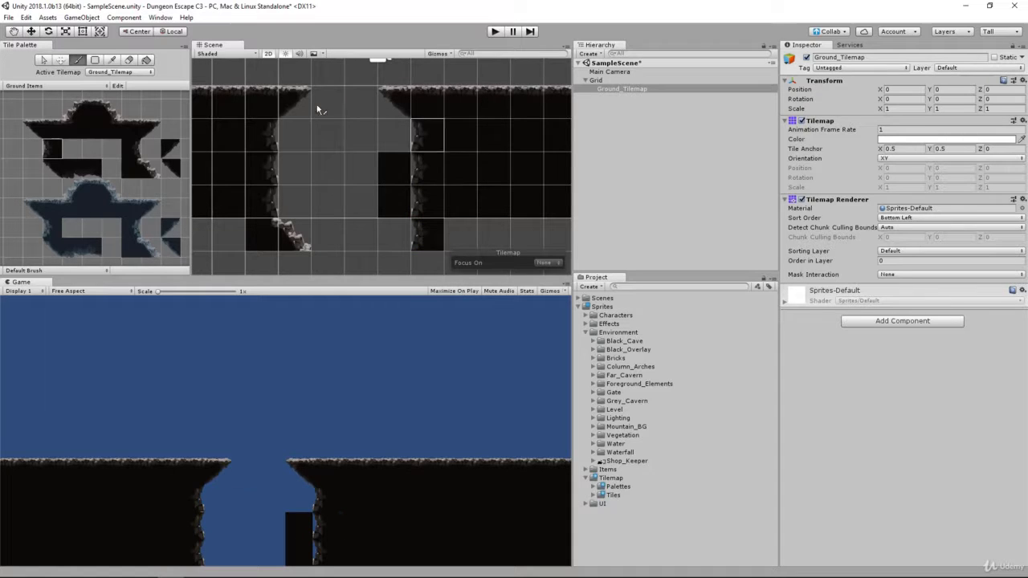
{"action": "left_click", "coordinate": [129, 61]}
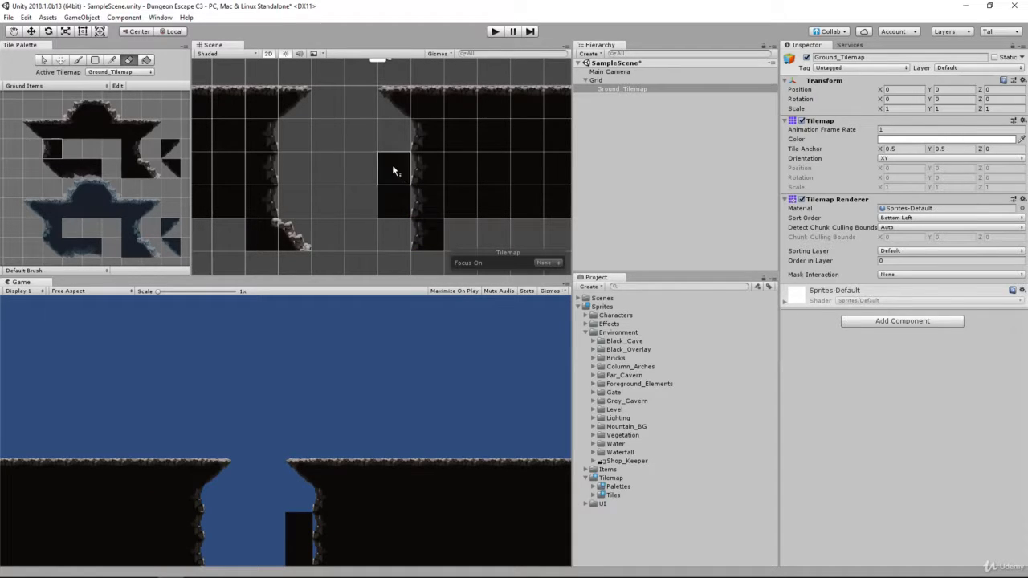
{"action": "left_click_drag", "start_coordinate": [393, 170], "coordinate": [391, 208]}
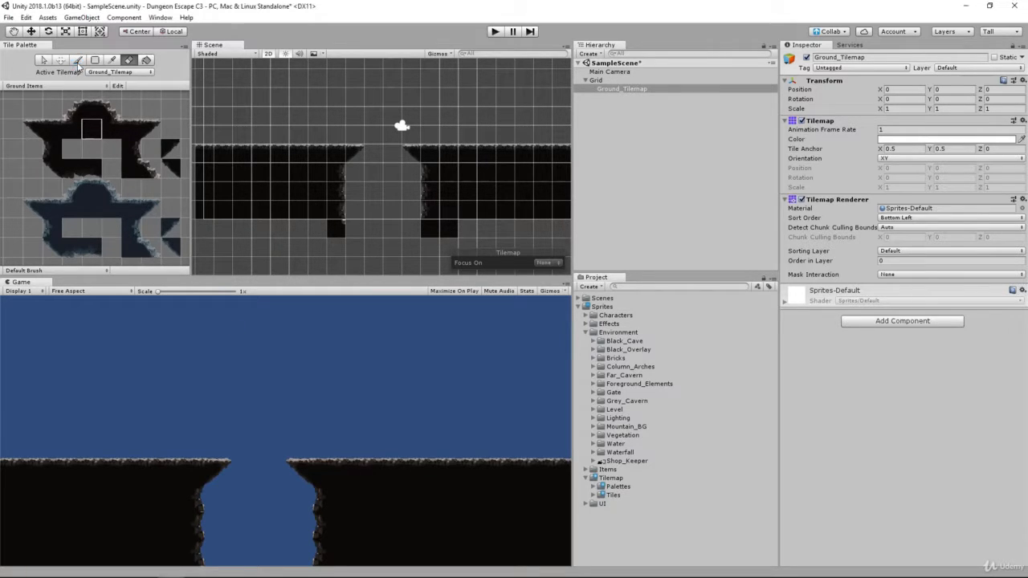
Try the black descending rocky slope tile beneath the gap's left cliff wall, just below the camera's lower edge
{"action": "left_click", "coordinate": [77, 60]}
{"action": "left_click", "coordinate": [154, 173]}
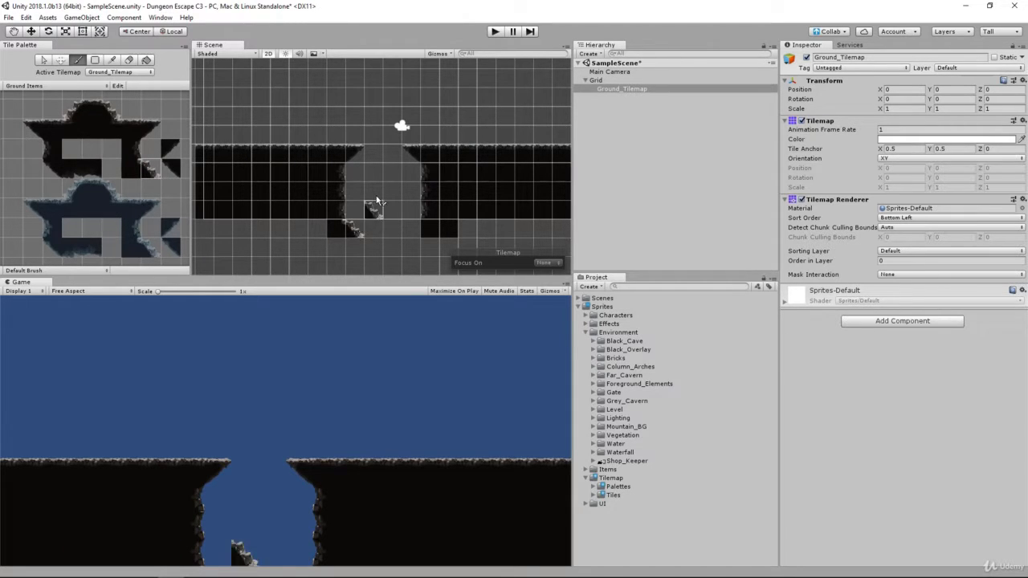
{"action": "left_click", "coordinate": [346, 225]}
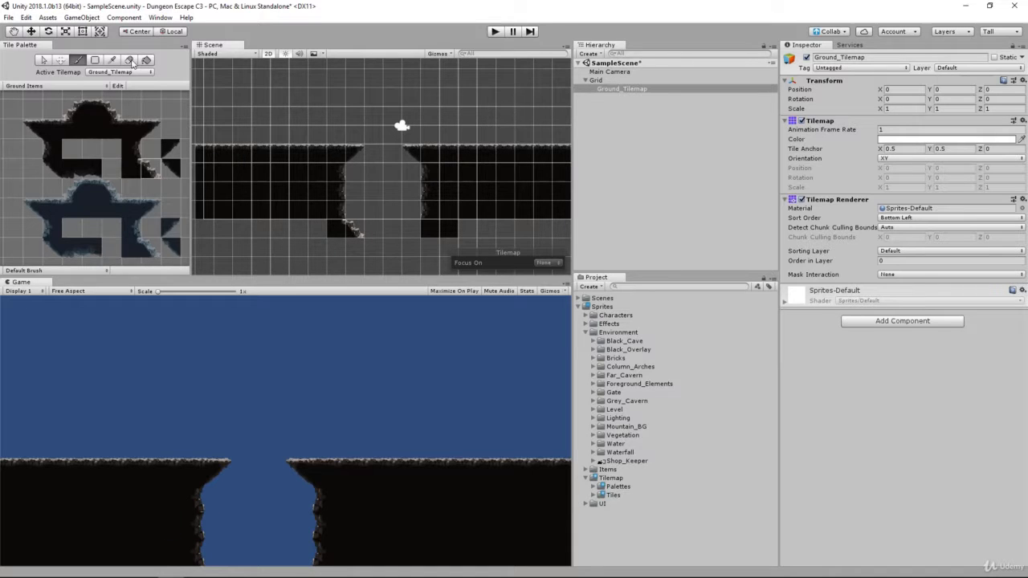
Erase the slope tile and the lowest tiles of the gap's left cliff wall
{"action": "left_click", "coordinate": [128, 59]}
{"action": "left_click", "coordinate": [352, 233]}
{"action": "left_click", "coordinate": [336, 210]}
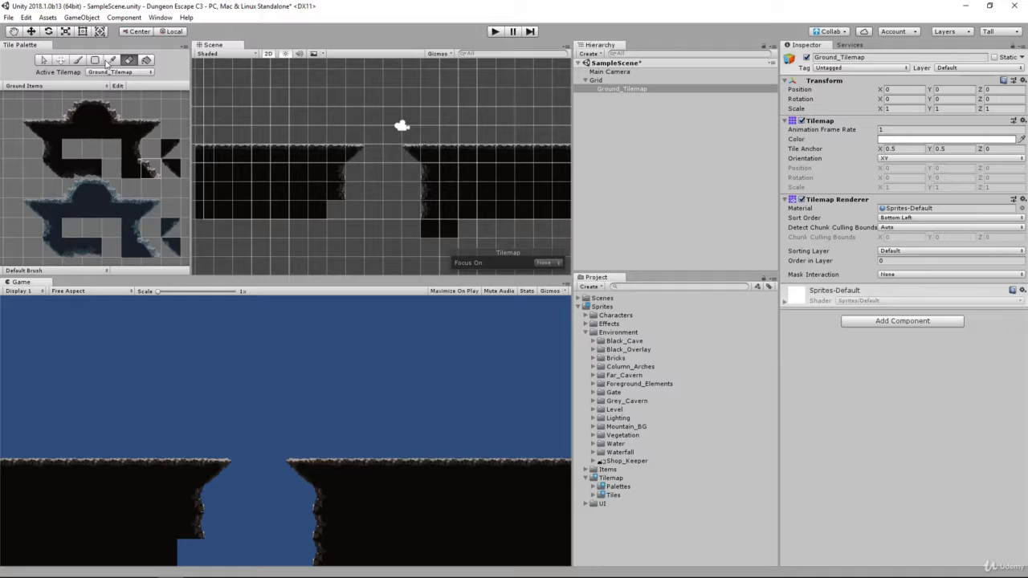
Stamp the descending rocky slope tile at the foot of the gap's left wall and fill the empty cell behind it with solid black
{"action": "left_click", "coordinate": [78, 60]}
{"action": "left_click", "coordinate": [151, 167]}
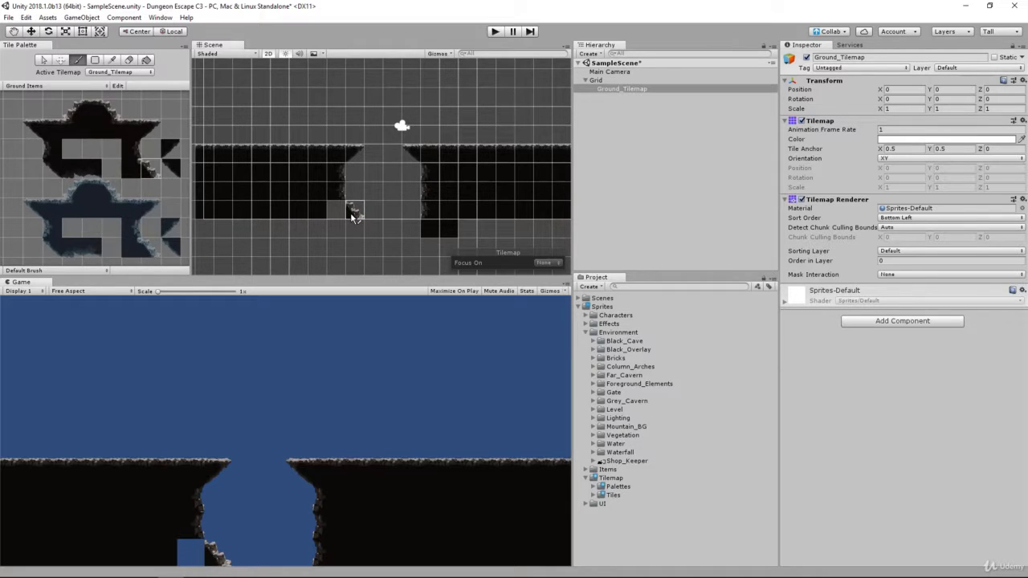
{"action": "left_click", "coordinate": [351, 216]}
{"action": "left_click", "coordinate": [110, 128]}
{"action": "left_click", "coordinate": [90, 131]}
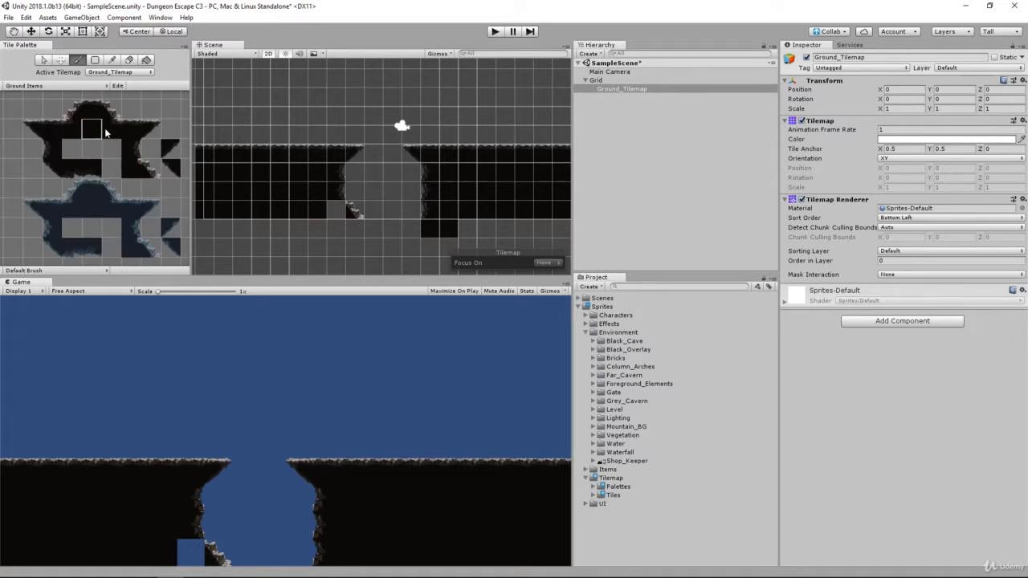
{"action": "left_click", "coordinate": [331, 211]}
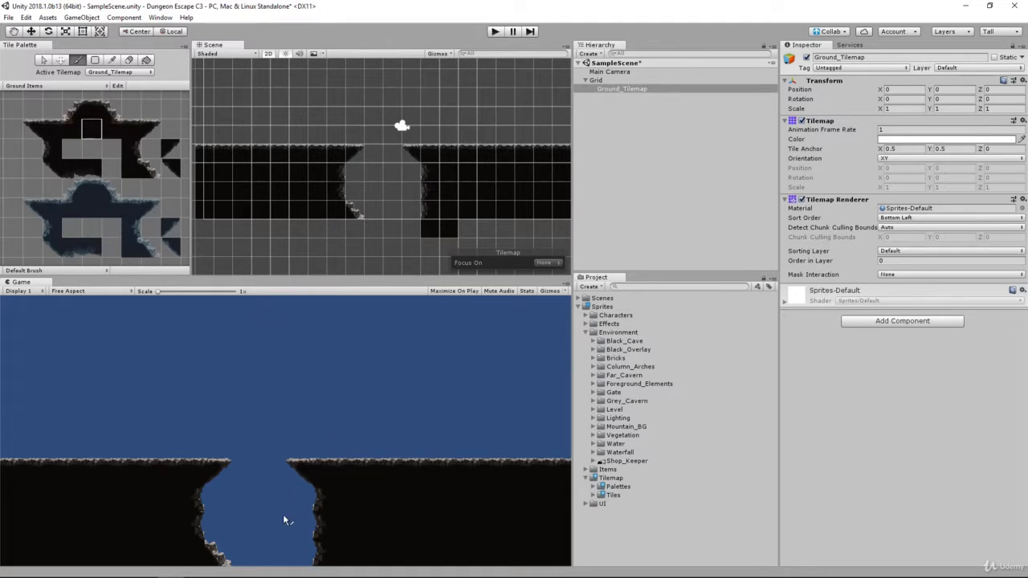
Stamp the black mound's ascending left slope tile at the foot of the gap's right wall and fill the cell behind it with solid black
{"action": "left_click", "coordinate": [377, 226]}
{"action": "left_click", "coordinate": [73, 117]}
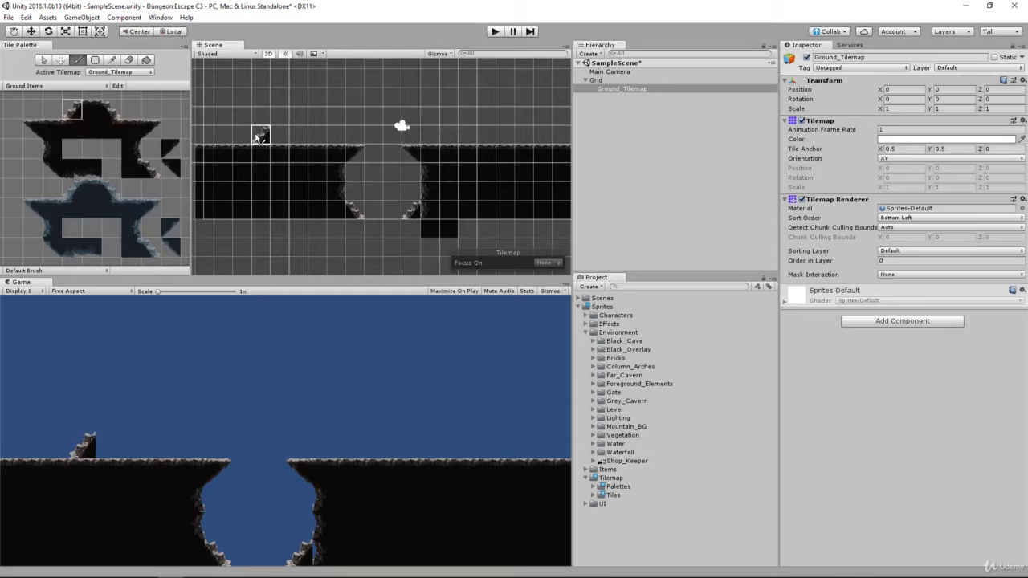
{"action": "left_click", "coordinate": [92, 128]}
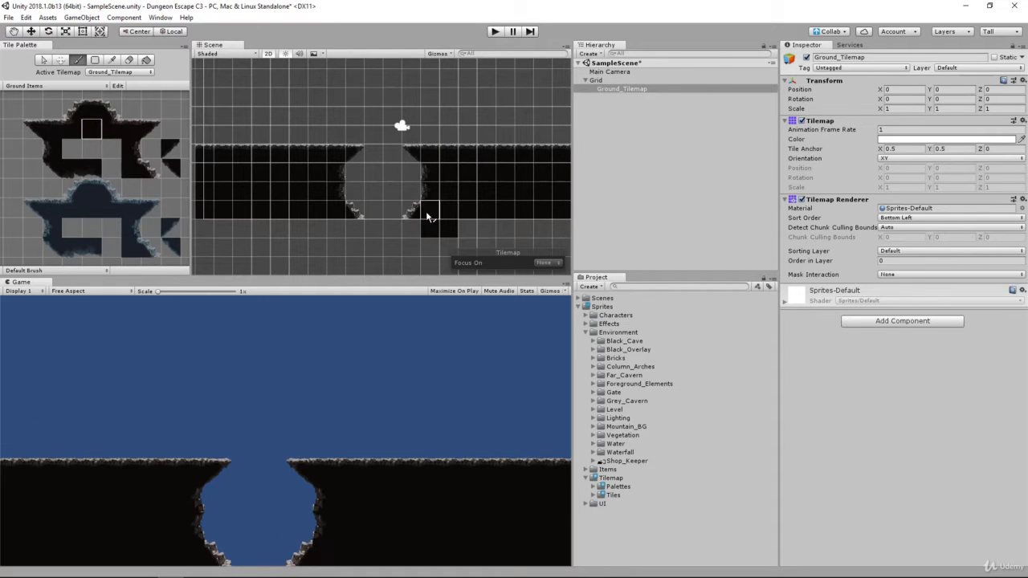